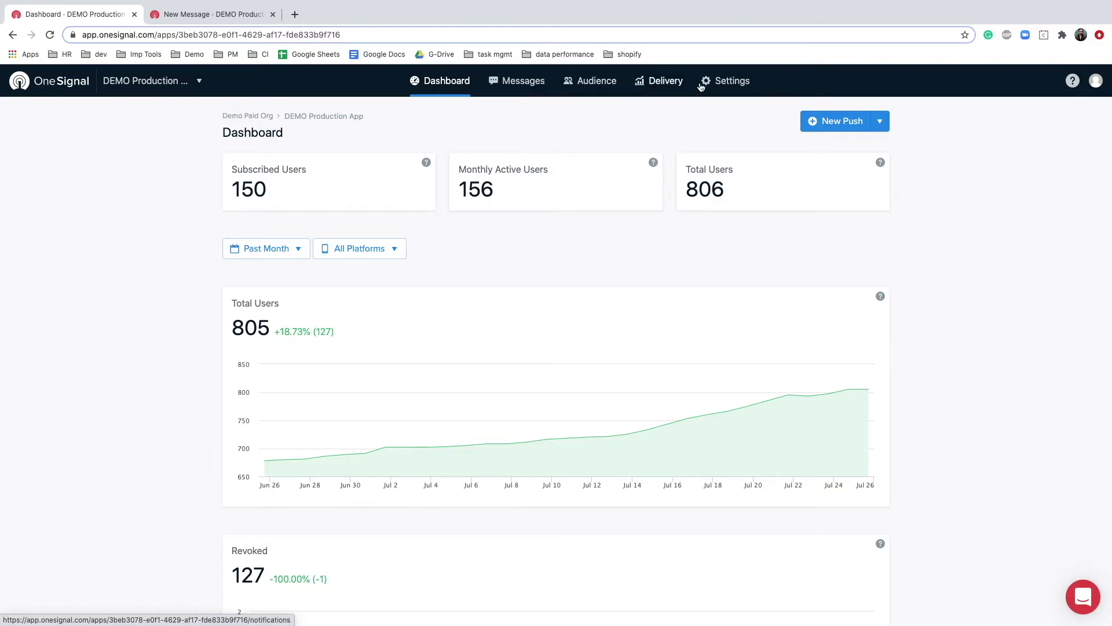
# Turn on automated UTM tagging in the Messaging settings, with Source onesignal, Medium push and Campaign {{sendDate}}-{{title}}.
pyautogui.click(724, 82)
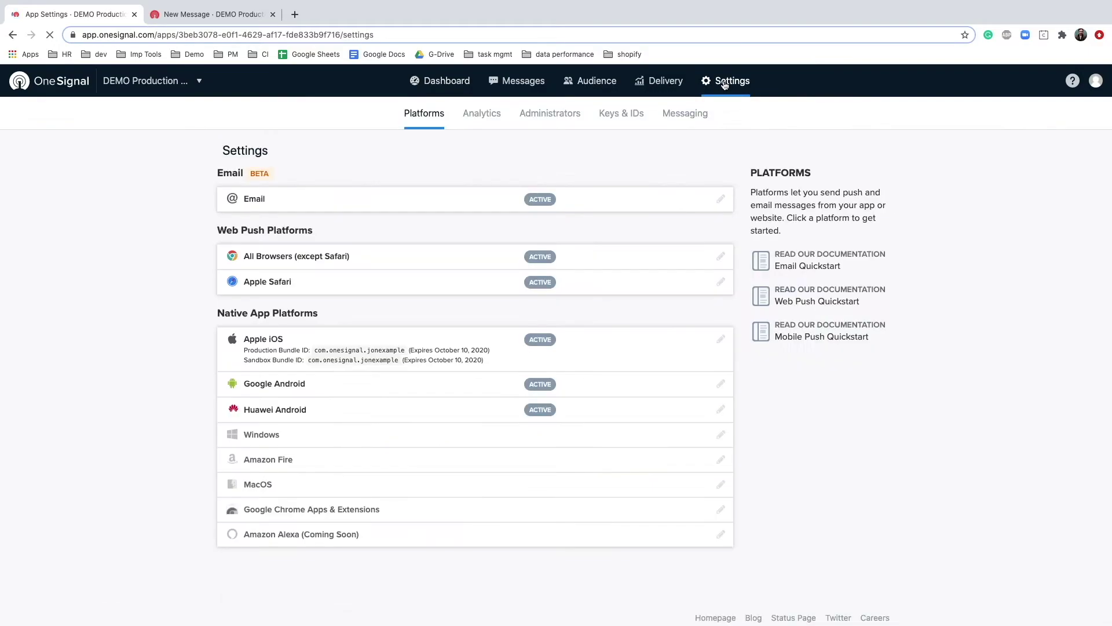
pyautogui.click(687, 115)
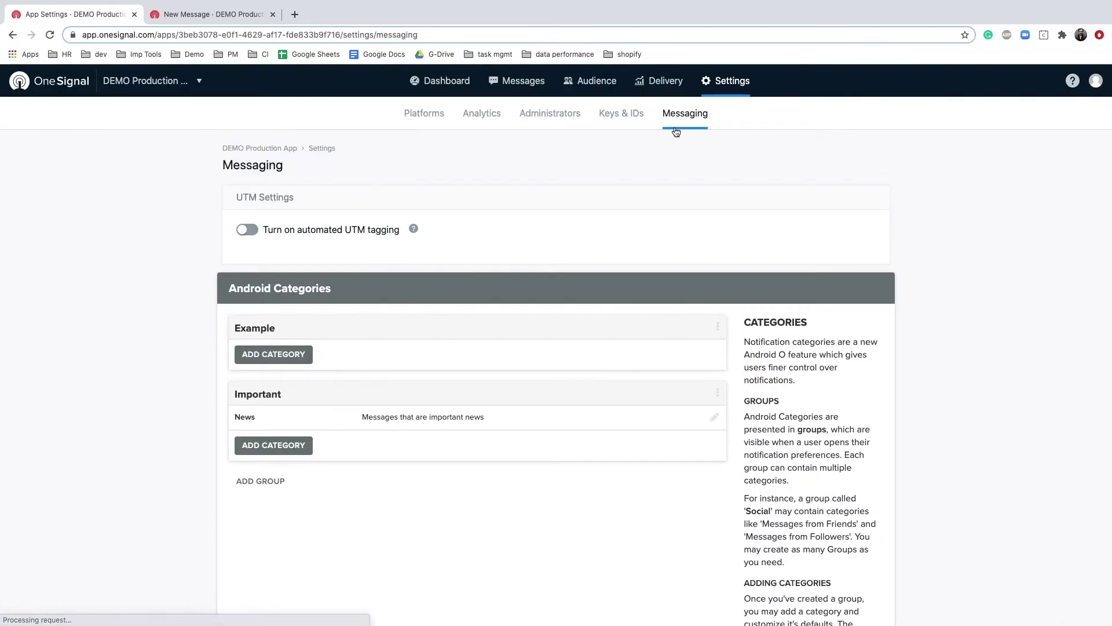
pyautogui.click(247, 232)
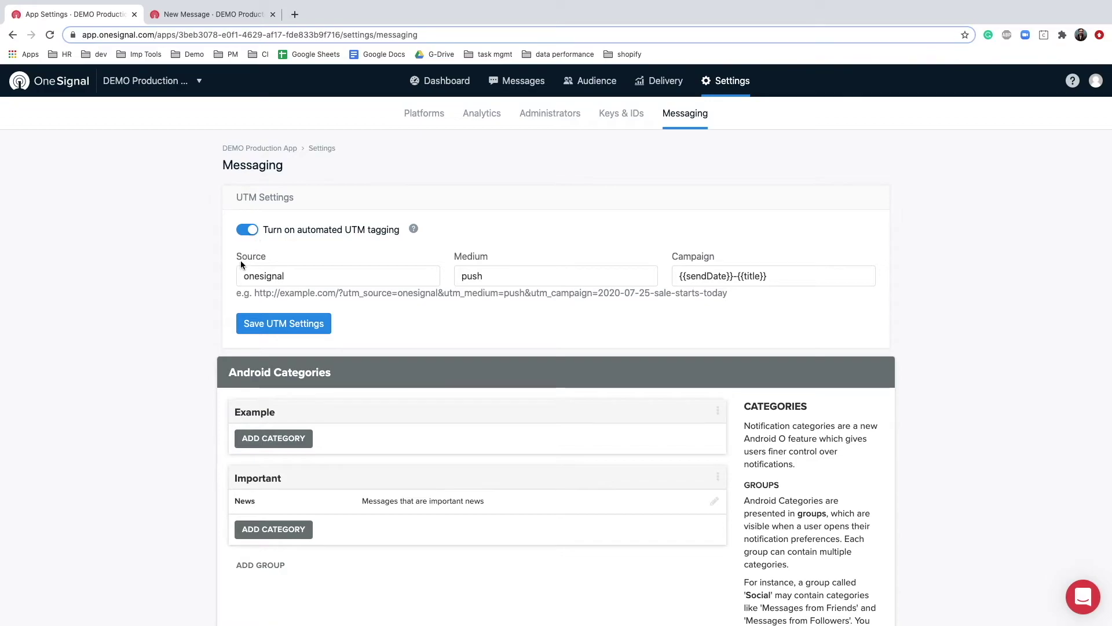
# Review the UTM fields: Source onesignal, Medium push and Campaign {{sendDate}}-{{title}}.
pyautogui.doubleClick(293, 273)
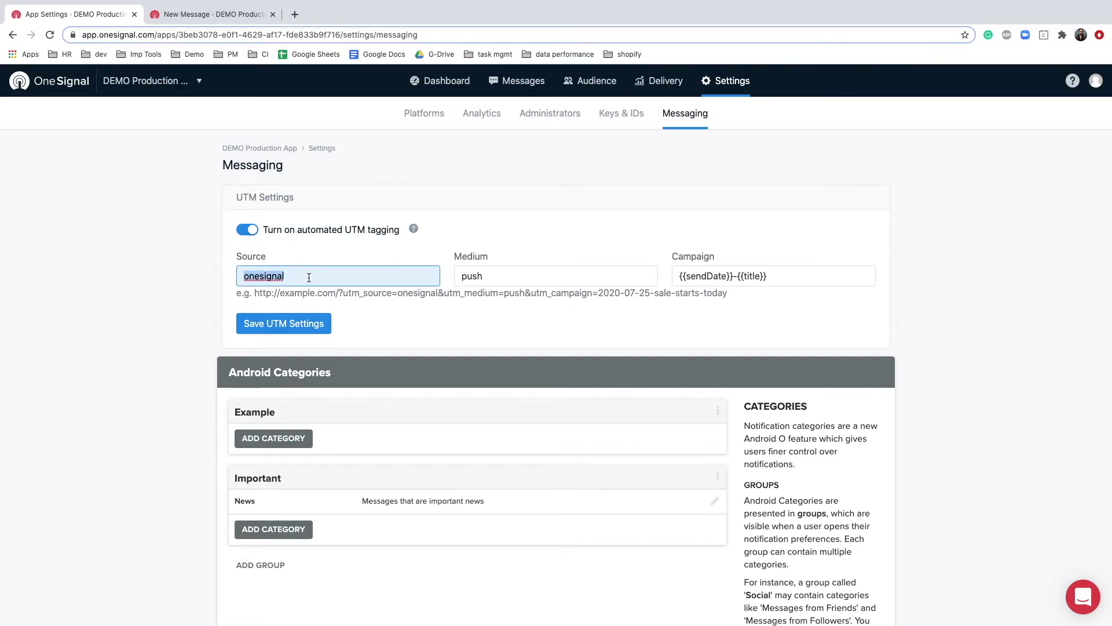
pyautogui.doubleClick(476, 278)
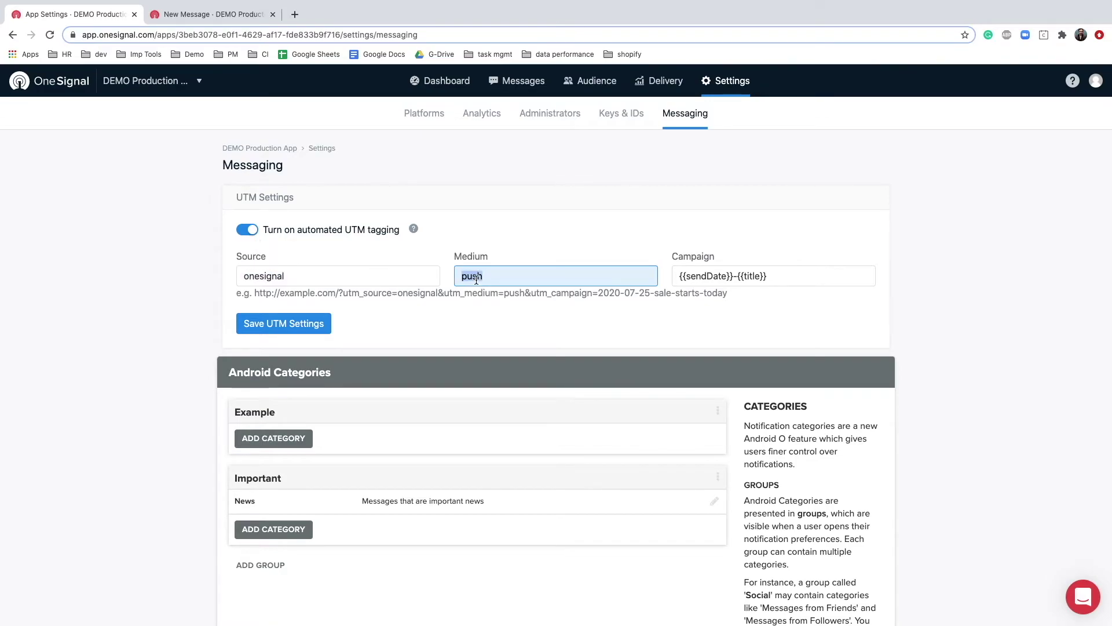
pyautogui.doubleClick(692, 277)
pyautogui.click(791, 275)
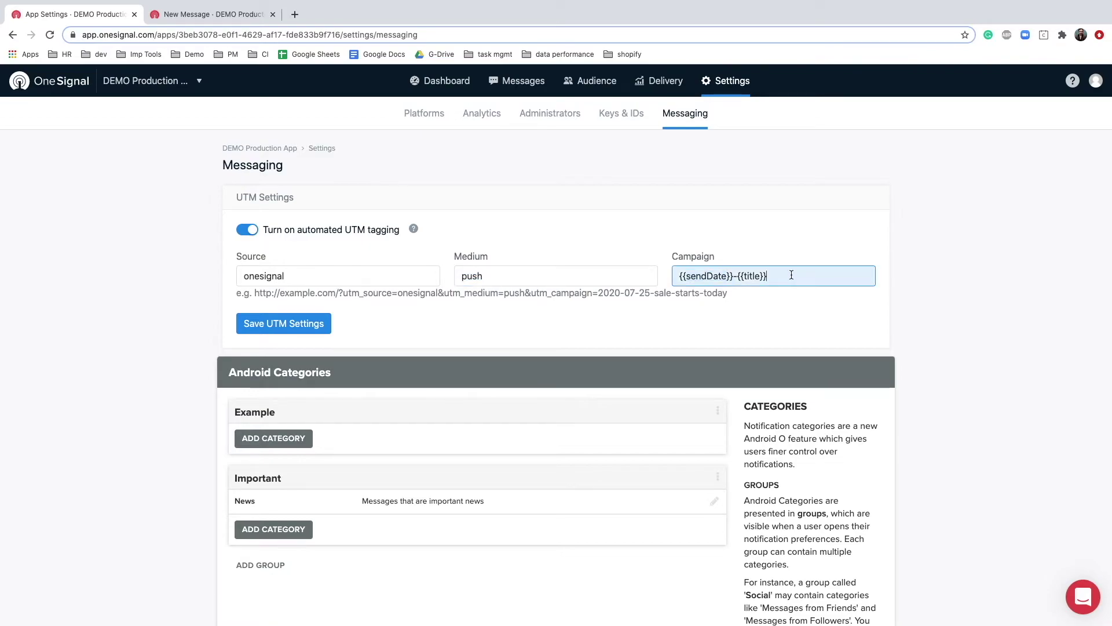
pyautogui.click(738, 302)
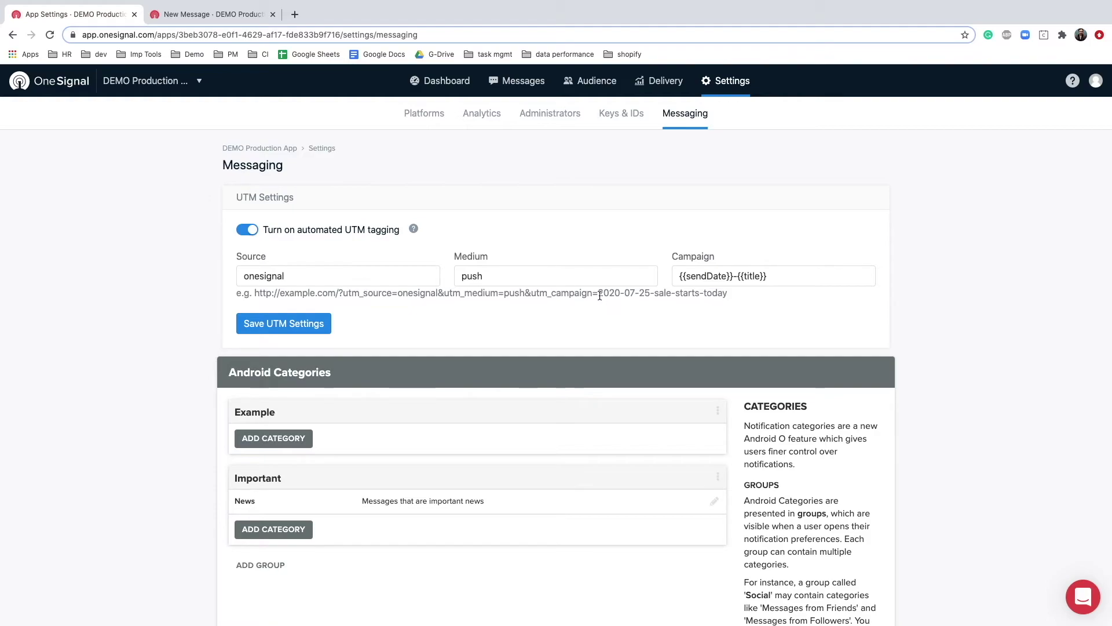
# Check the example campaign 2020-07-25-sale-starts-today, save the UTM settings and return to the New Message draft.
pyautogui.moveTo(600, 295); pyautogui.dragTo(729, 296)
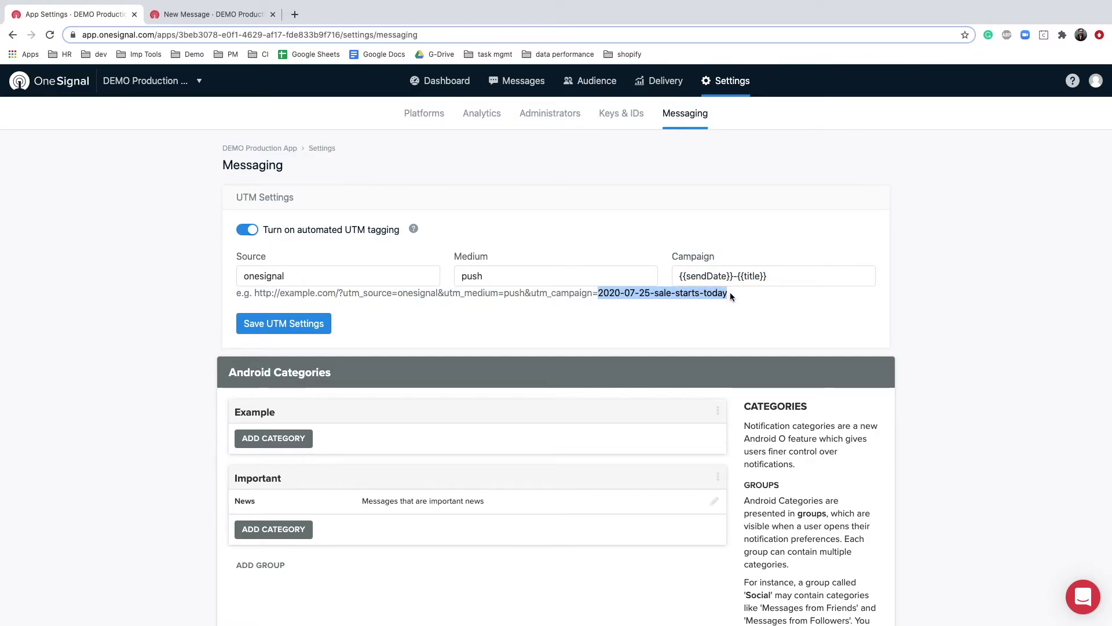
pyautogui.click(731, 296)
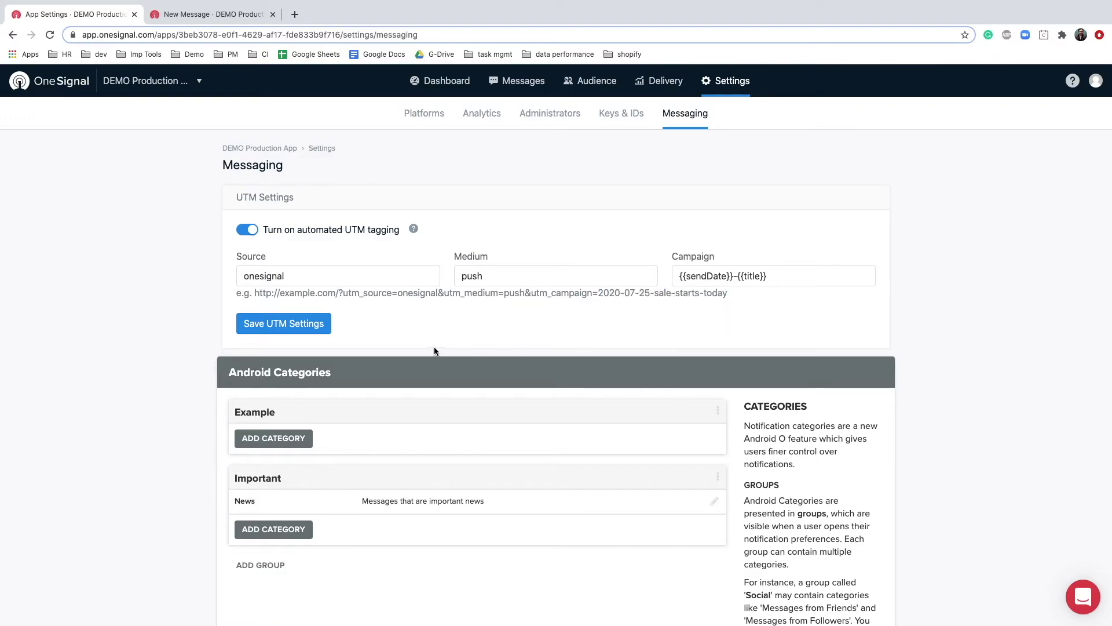
pyautogui.click(287, 332)
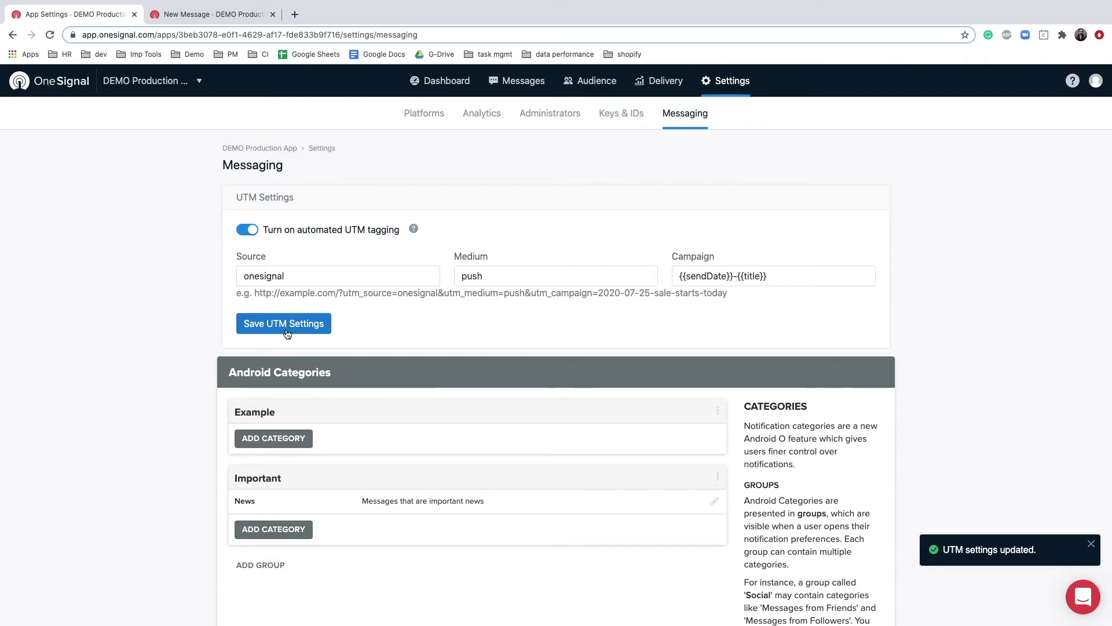
pyautogui.click(192, 16)
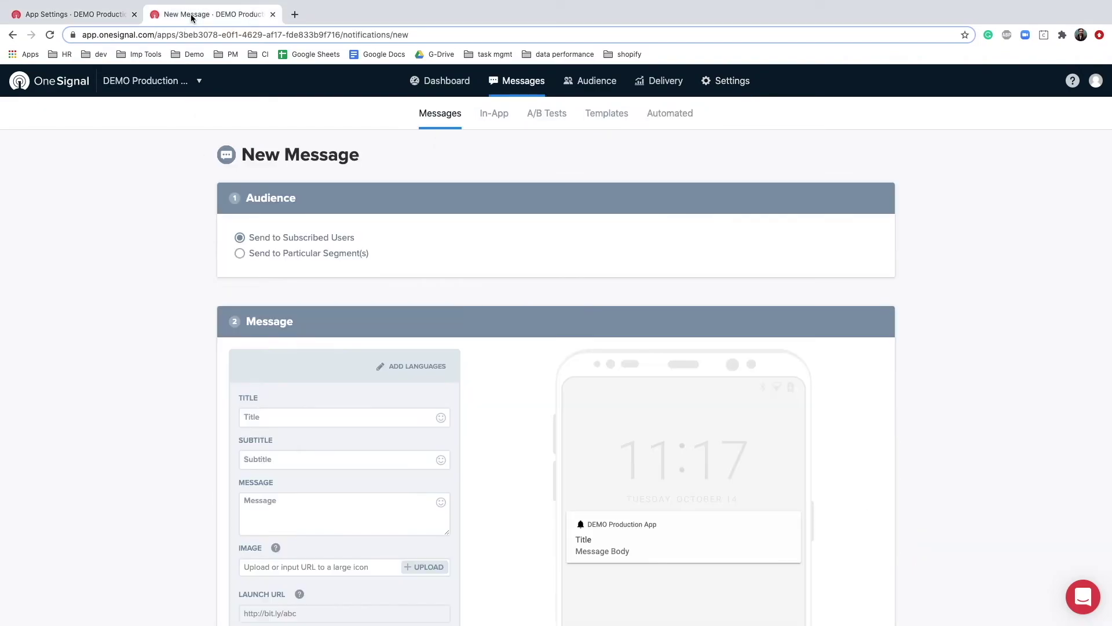
# Title the push 'UTM Parameters' with the message 'OneSignal simplifies UTM Tagging 🎉'.
pyautogui.scroll(-4, 421, 143)
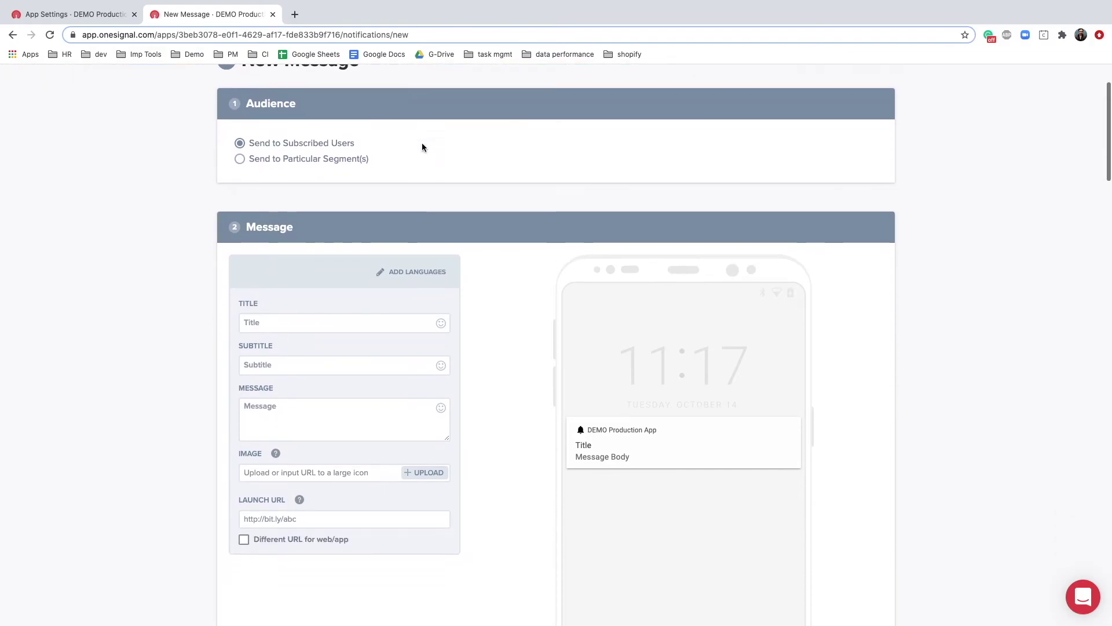
pyautogui.click(377, 198)
pyautogui.write('UTM Parameters')
pyautogui.click(344, 295)
pyautogui.write('OneSig')
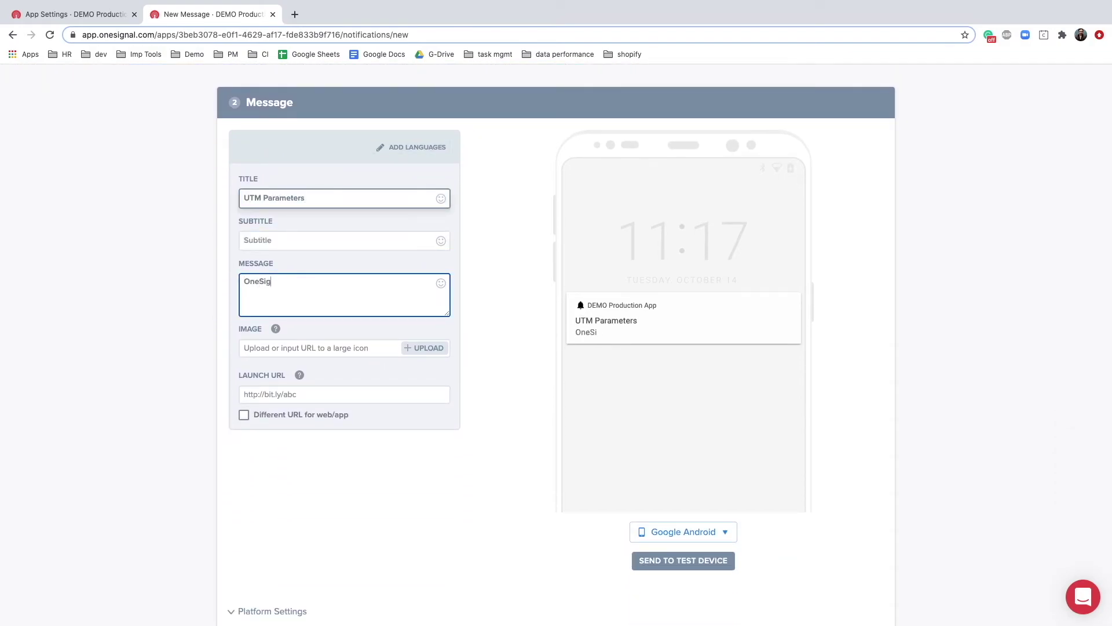
pyautogui.write('nal simplifies UTM Tagging')
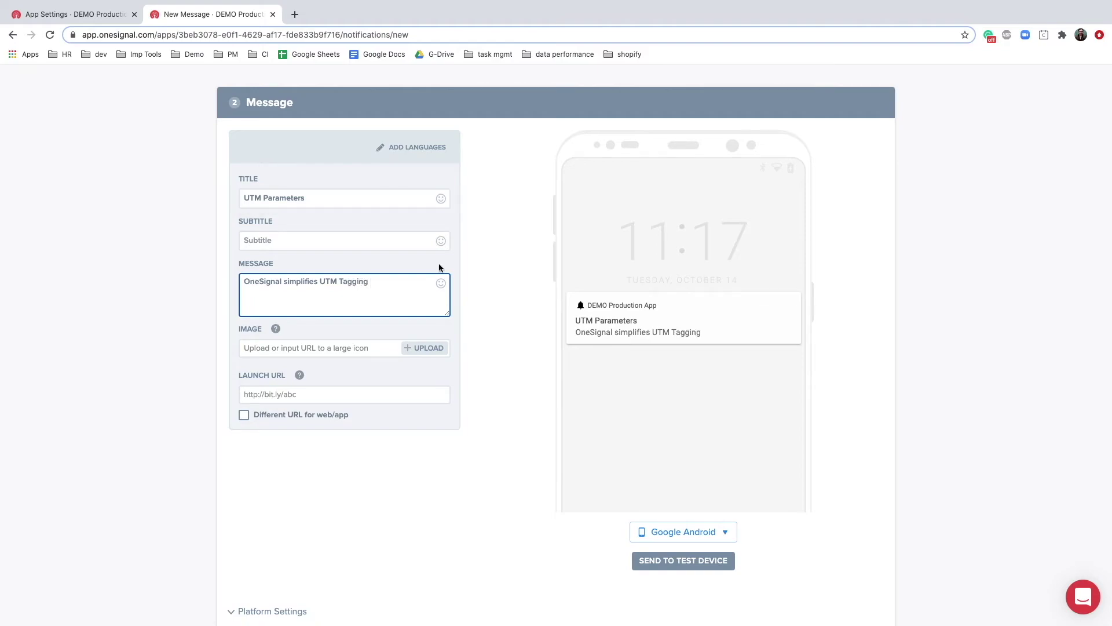
pyautogui.click(441, 283)
pyautogui.click(333, 350)
pyautogui.click(298, 305)
pyautogui.click(285, 393)
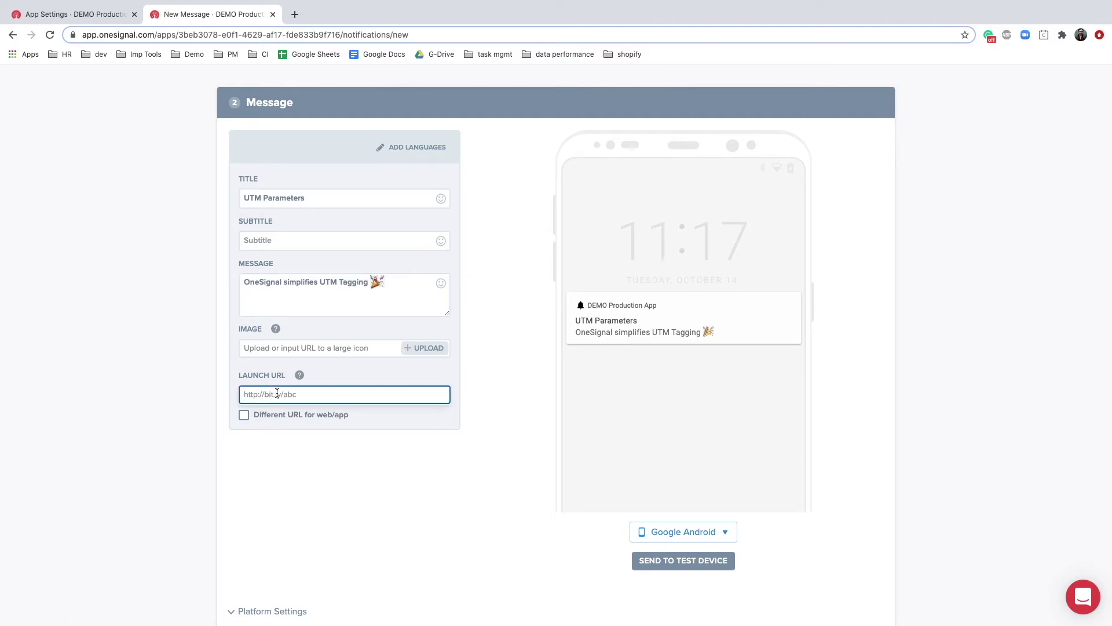
pyautogui.write('https://documentation.onesignal.com/docs/link')
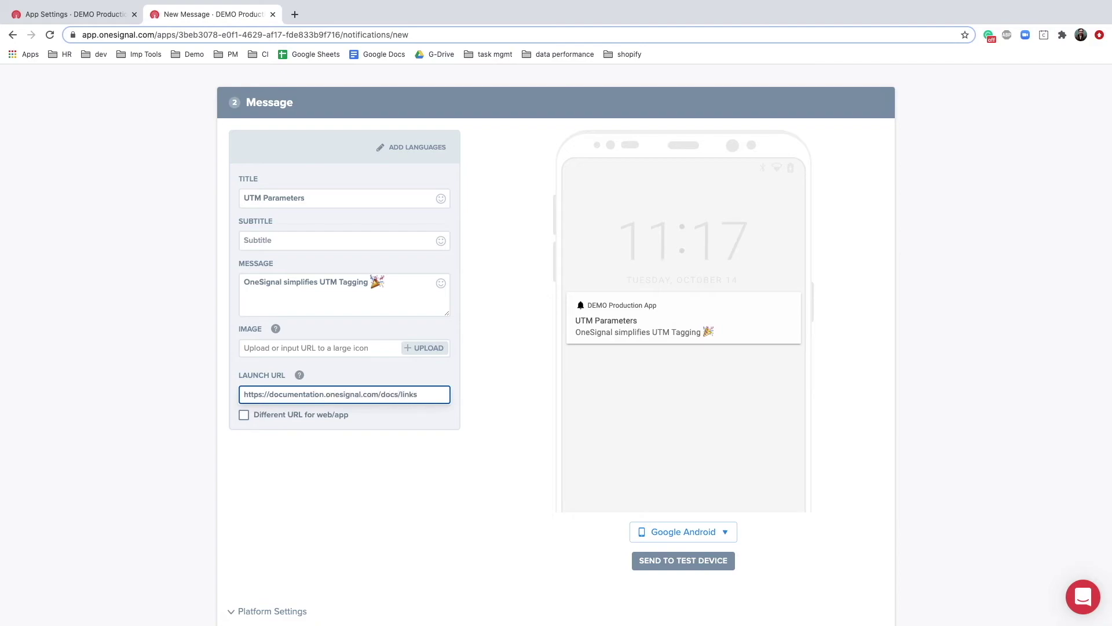
pyautogui.write('s')
pyautogui.click(464, 461)
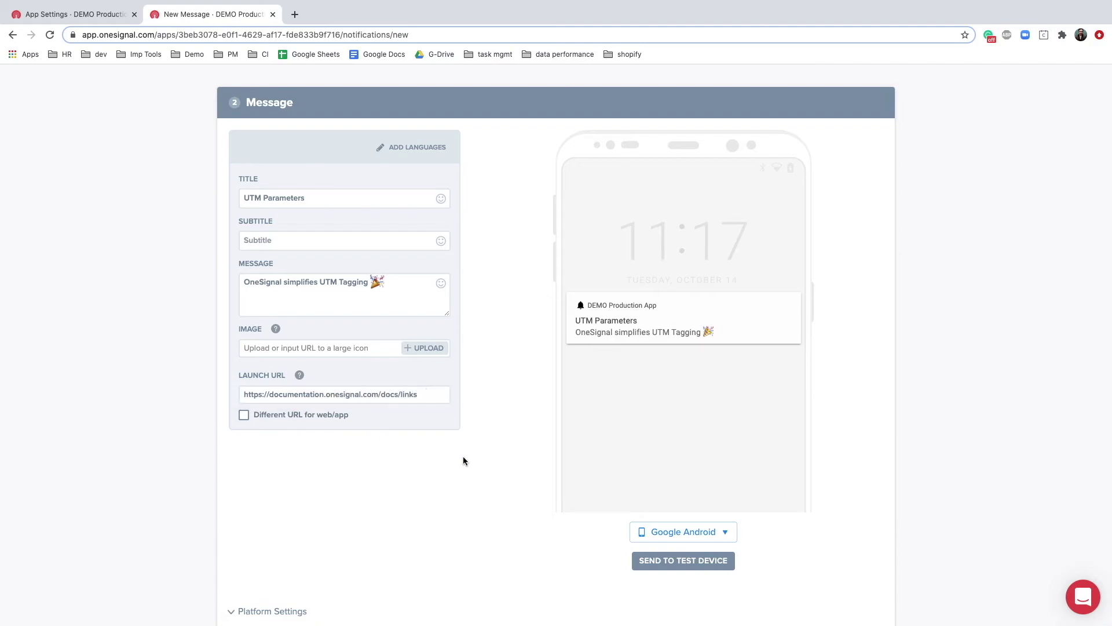
# Send the test push to the Android test device and pull down the emulator's notifications.
pyautogui.click(710, 563)
pyautogui.scroll(-5, 712, 406)
pyautogui.click(712, 450)
pyautogui.click(772, 510)
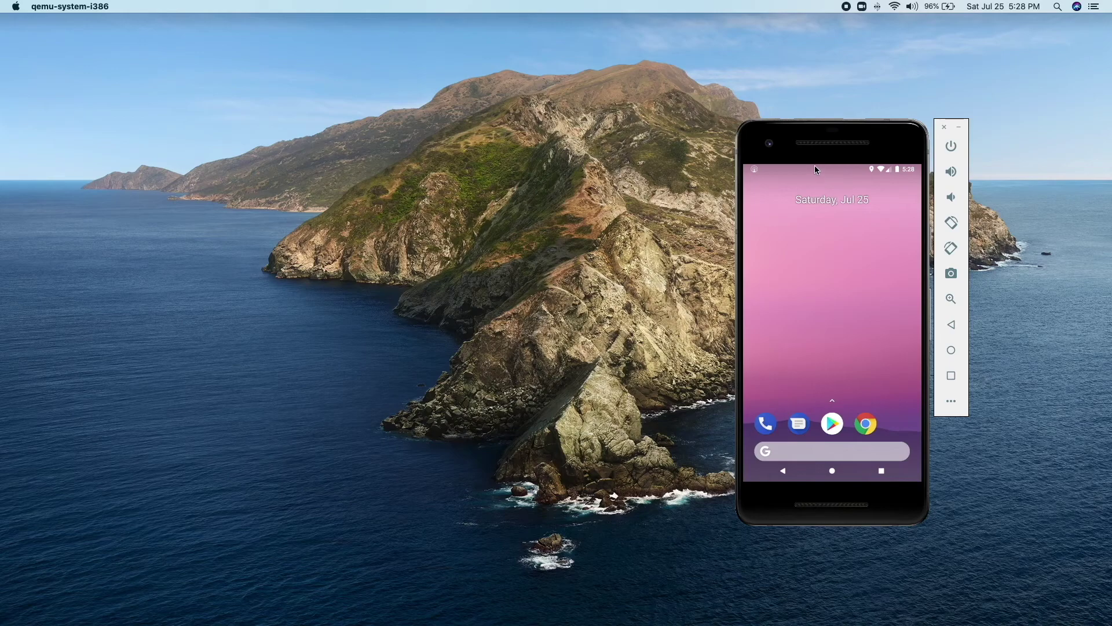
pyautogui.moveTo(814, 165); pyautogui.dragTo(817, 169)
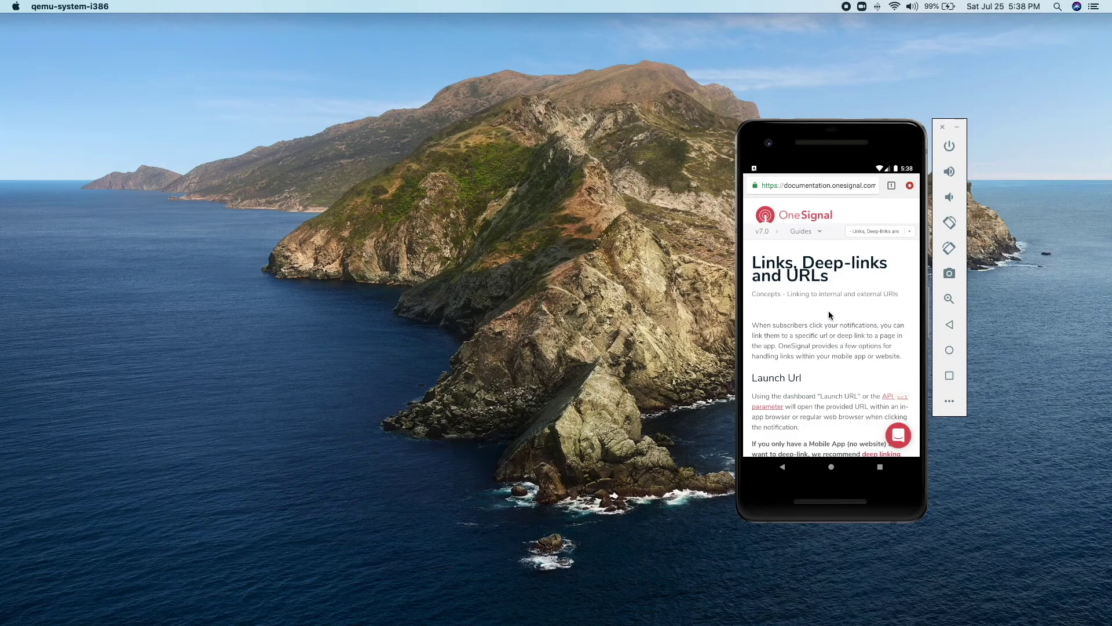
# Expand the Chrome address bar to read utm_source=onesignal, utm_medium=push and utm_campaign=2020-07-25-UTM-Parameters.
pyautogui.click(797, 188)
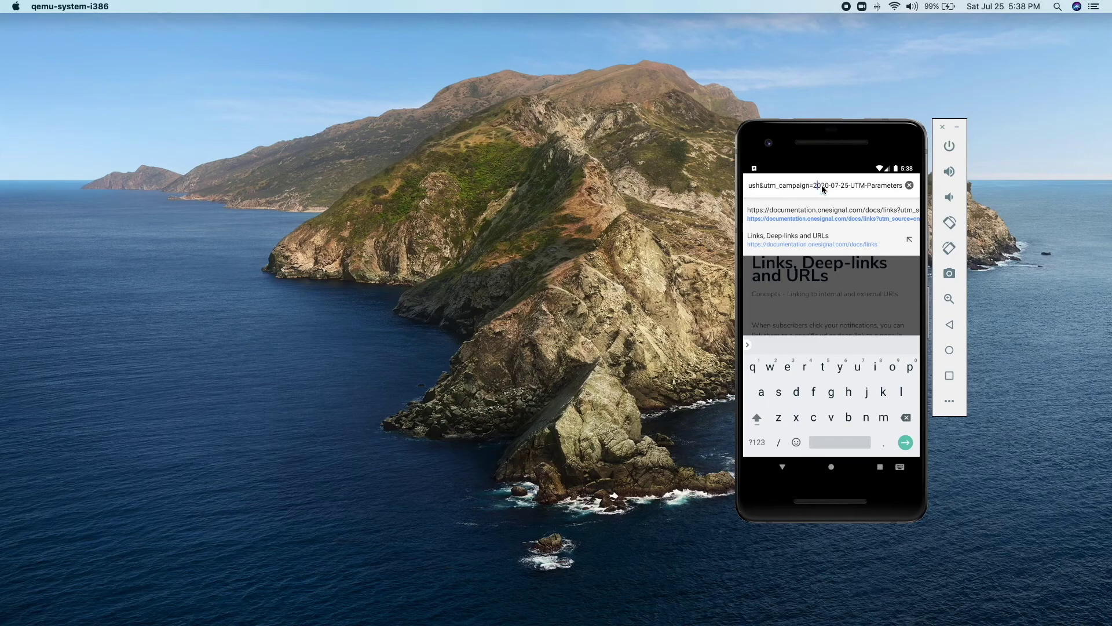
pyautogui.press('Left')
pyautogui.press('Left')
pyautogui.press('Left')
pyautogui.press('Left')
pyautogui.press('Left')
pyautogui.press('Left')
pyautogui.press('Left')
pyautogui.press('Left')
pyautogui.press('Left')
pyautogui.press('Left')
pyautogui.press('Left')
pyautogui.press('Left')
pyautogui.press('Left')
pyautogui.press('Left')
pyautogui.press('Left')
pyautogui.press('Left')
pyautogui.press('Left')
pyautogui.press('Left')
pyautogui.press('Left')
pyautogui.press('Left')
pyautogui.press('Left')
pyautogui.press('Left')
pyautogui.press('Left')
pyautogui.press('Left')
pyautogui.press('Left')
pyautogui.press('Left')
pyautogui.press('Left')
pyautogui.press('Left')
pyautogui.press('Left')
pyautogui.press('Left')
pyautogui.press('Left')
pyautogui.press('Left')
pyautogui.press('Left')
pyautogui.press('Left')
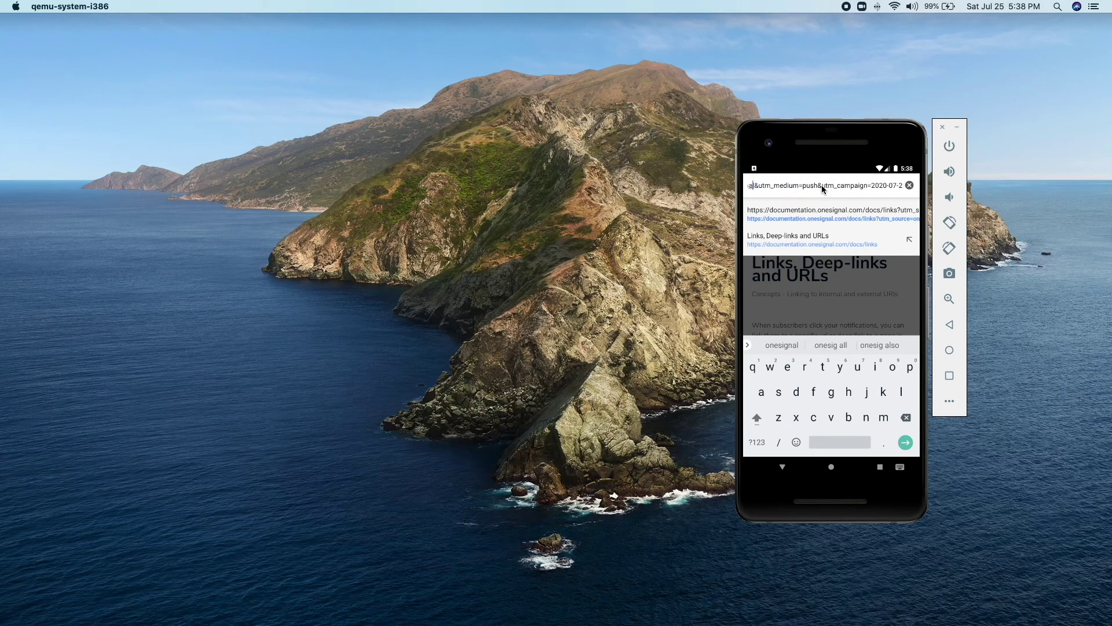
pyautogui.press('Left')
pyautogui.press('Left')
pyautogui.press('Left')
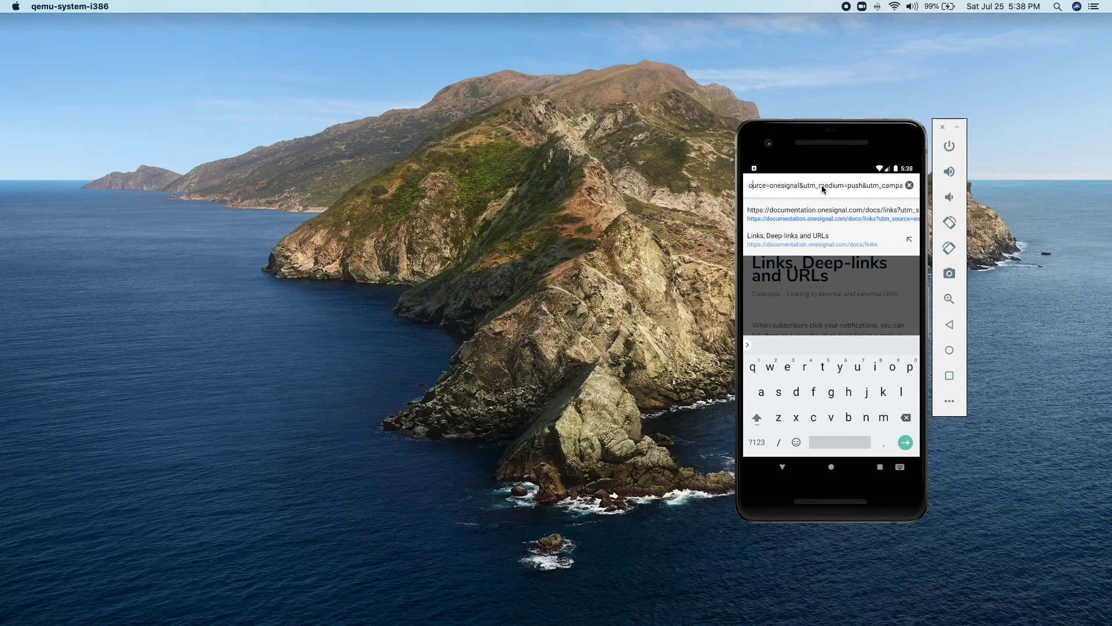